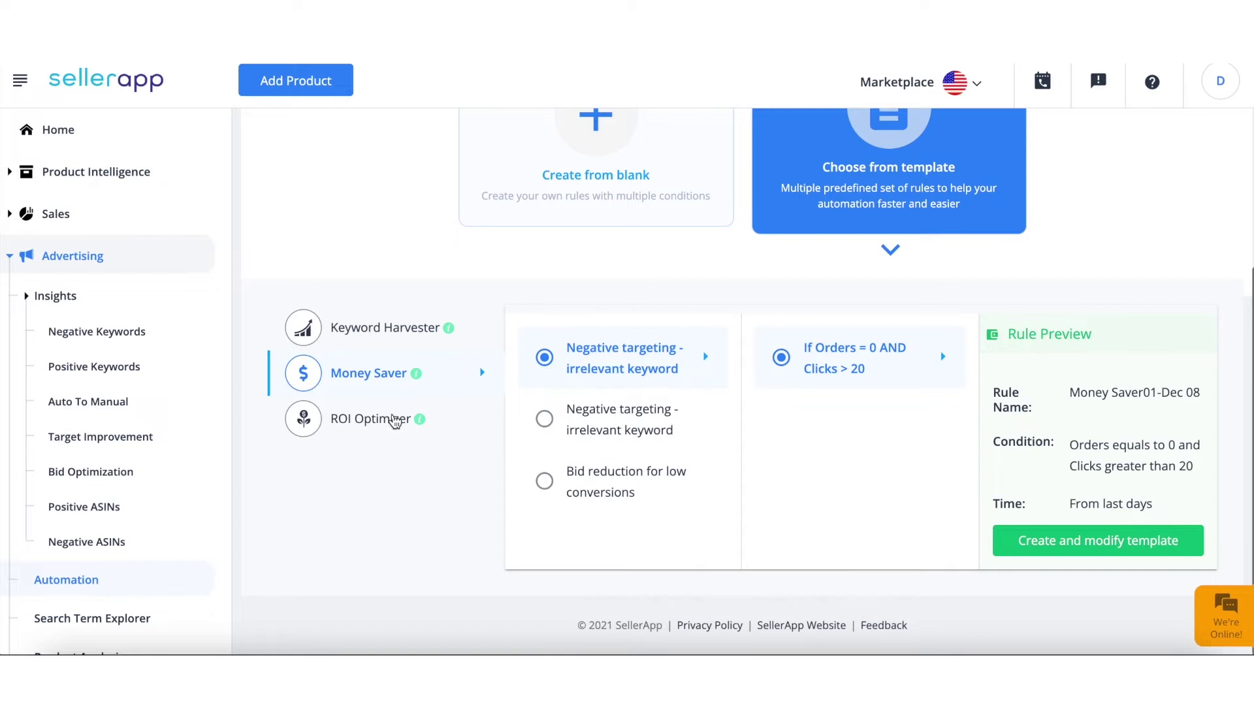
# Open the ROI Optimizer template, then go back to the Home dashboard
pyautogui.click(395, 421)
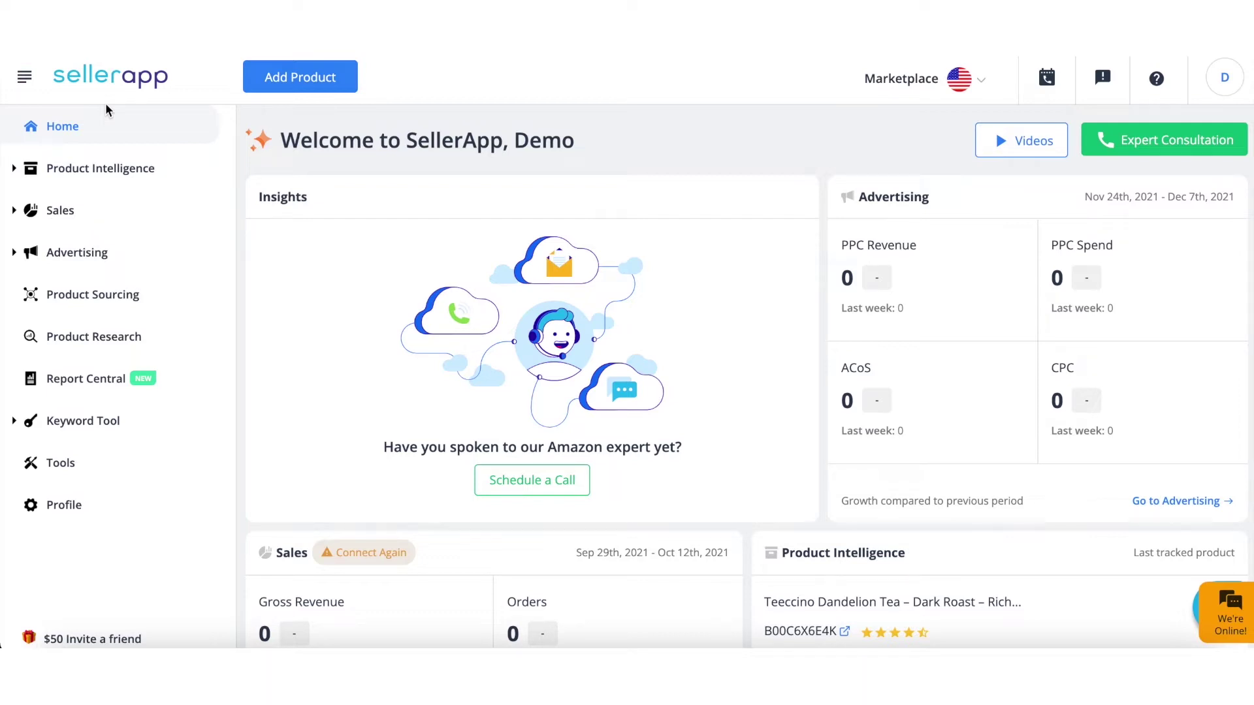
# Create a blank rule from Advertising > Automation > Rules Blueprint and select its default name
pyautogui.click(76, 255)
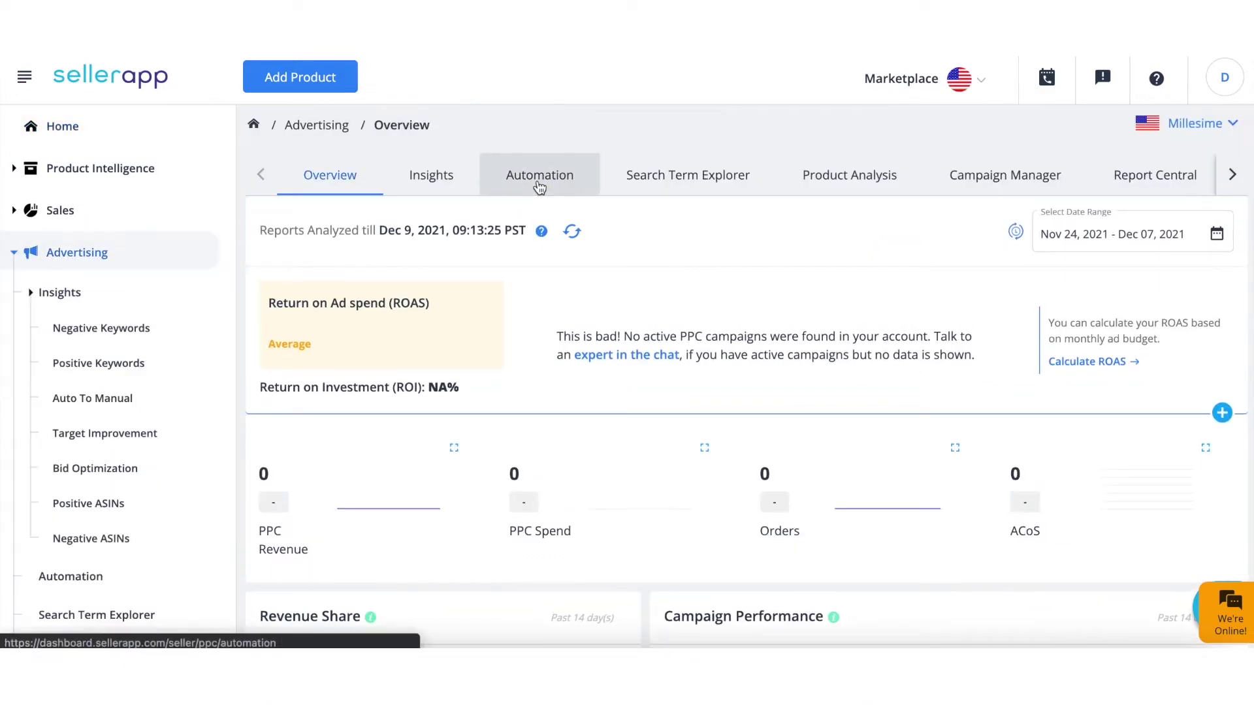
pyautogui.click(539, 188)
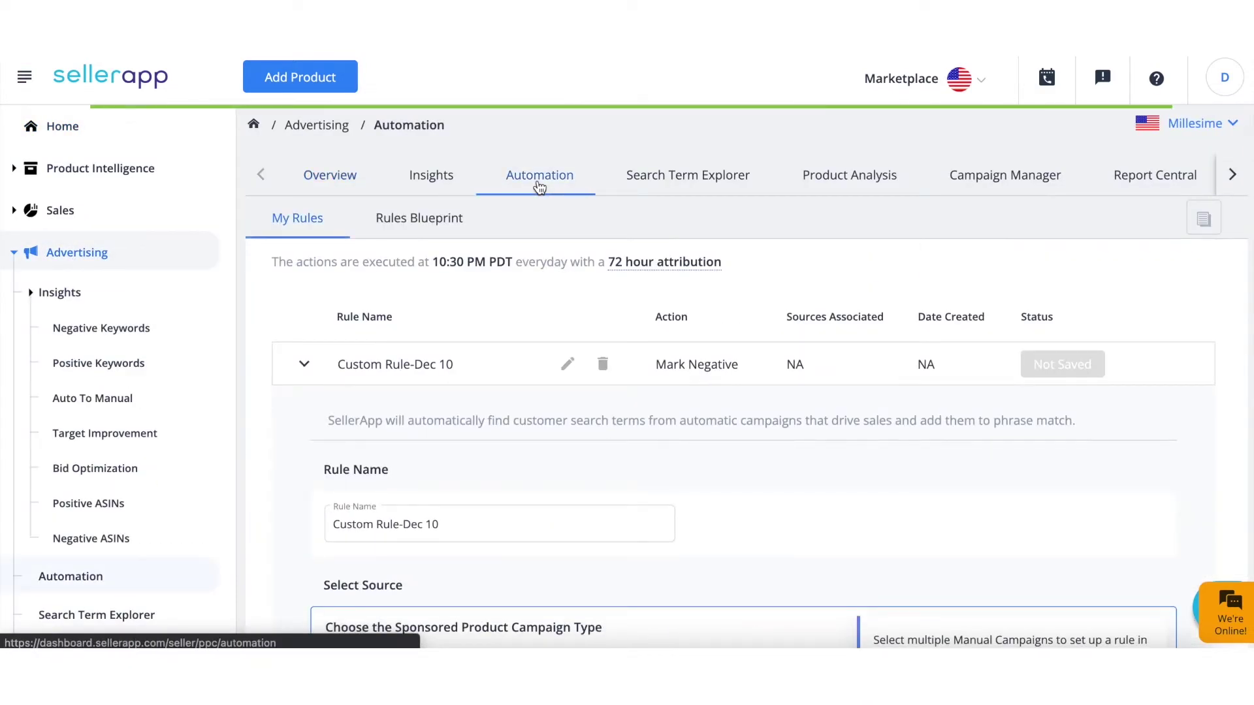
pyautogui.click(440, 226)
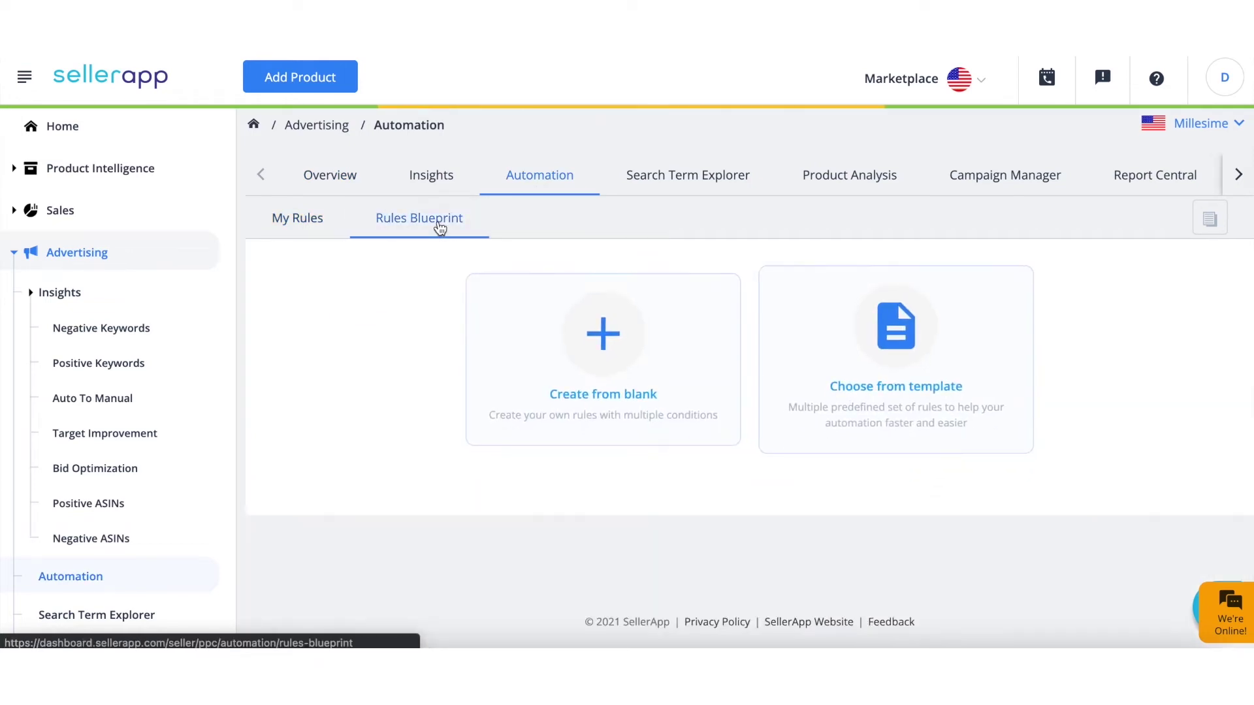
pyautogui.click(602, 345)
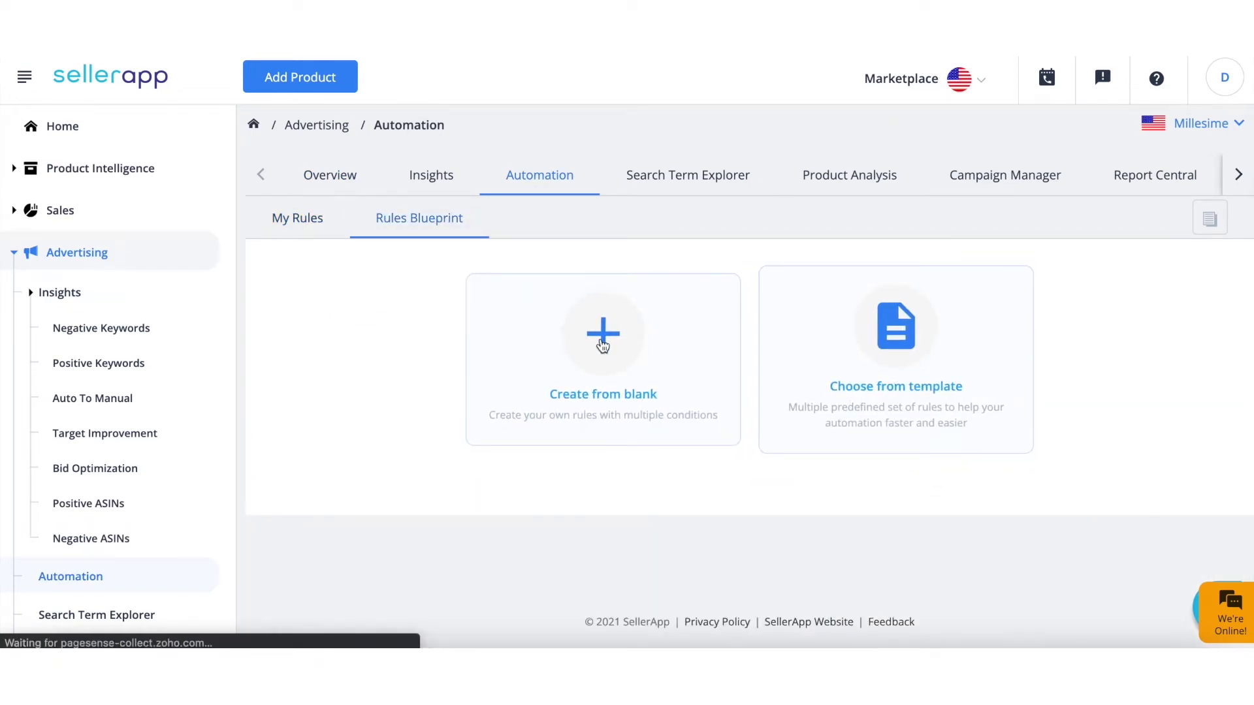
pyautogui.scroll(-3, 601, 338)
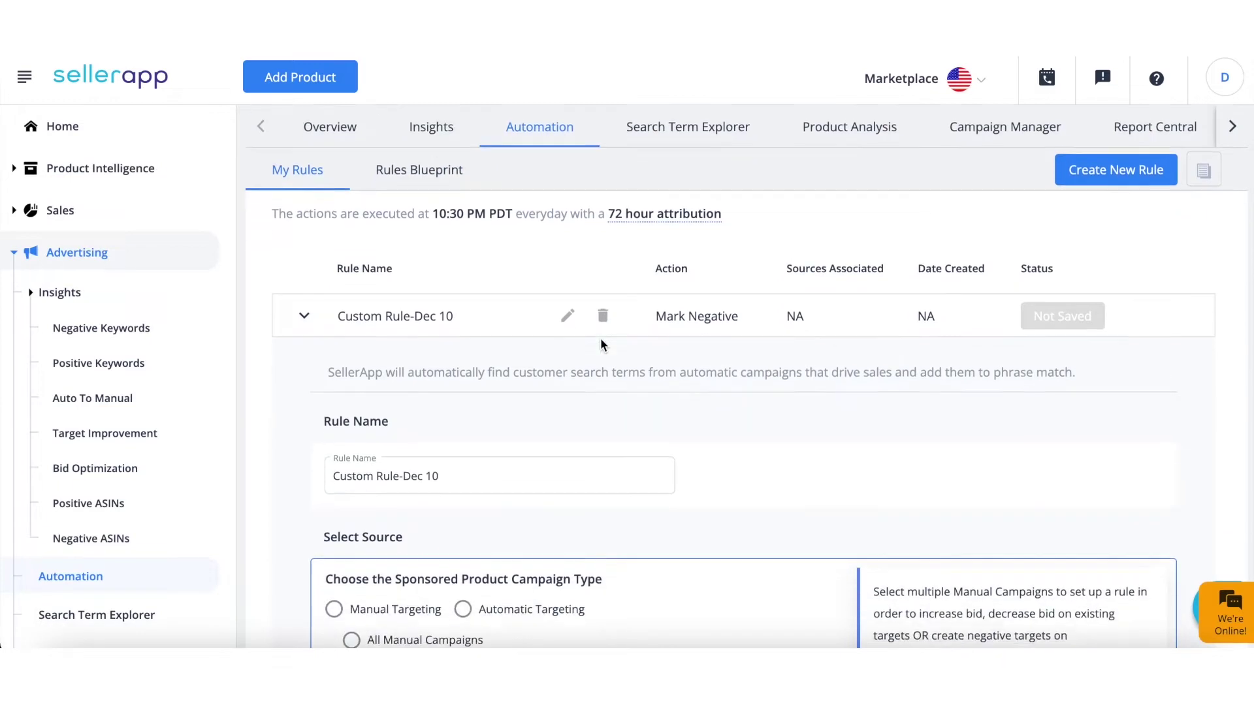
pyautogui.moveTo(504, 339); pyautogui.dragTo(316, 339)
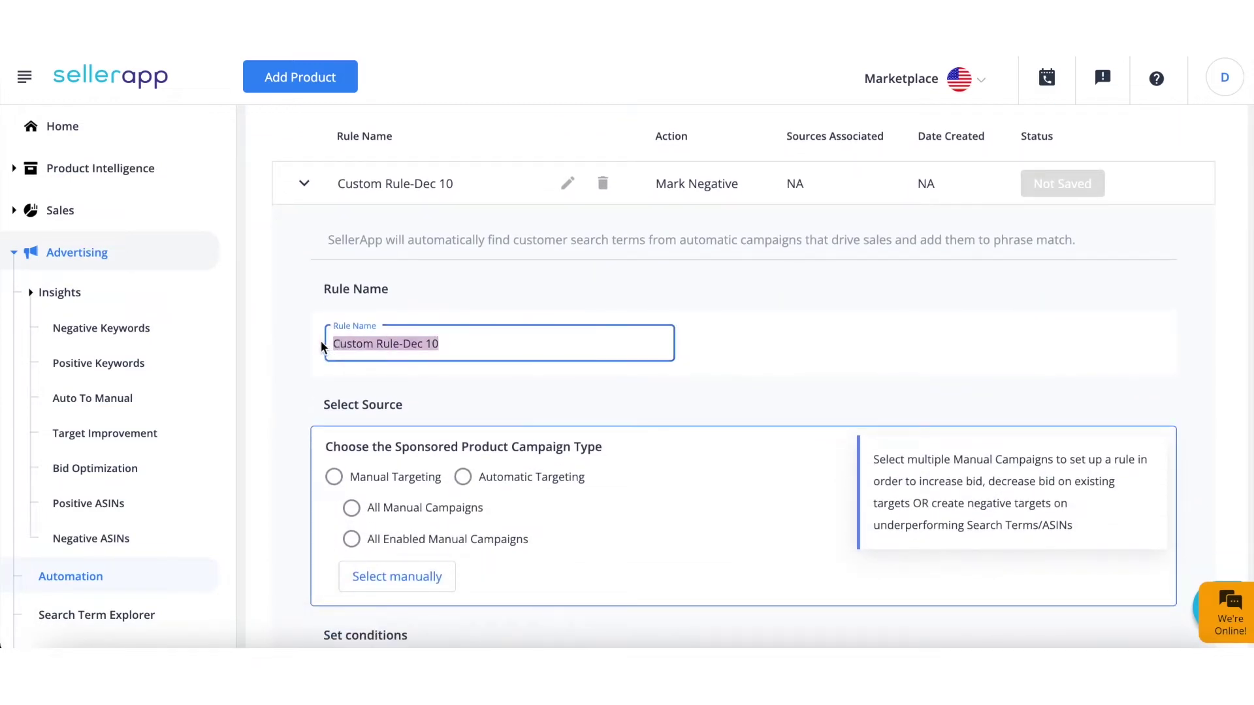
# Rename the rule to 'Demo Rule 01'
pyautogui.press('BackSpace')
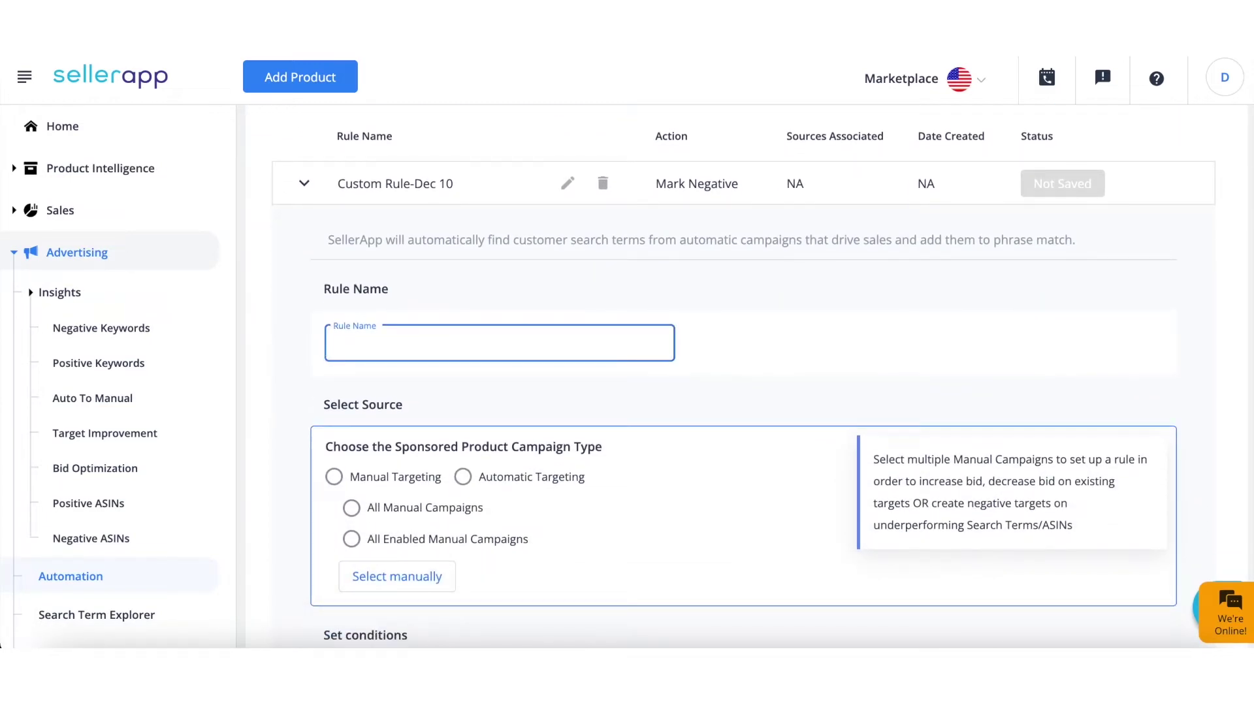
pyautogui.write('Demo')
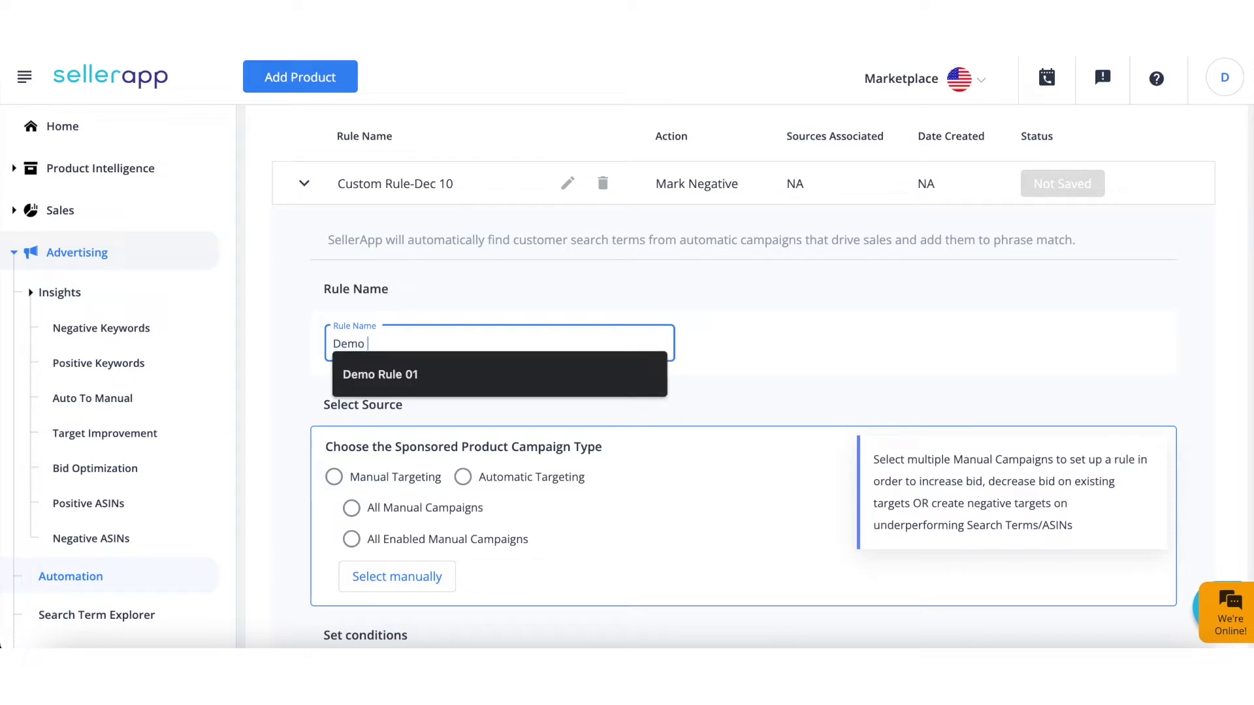
pyautogui.click(346, 365)
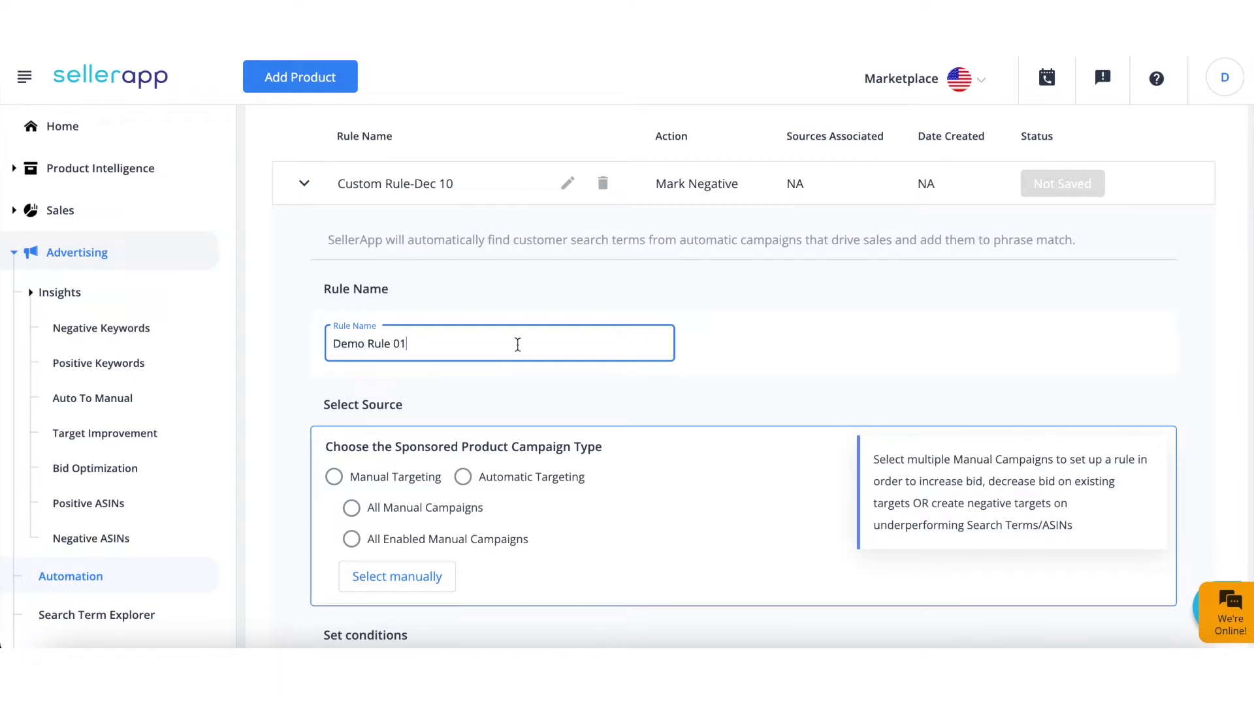
pyautogui.scroll(-4, 750, 328)
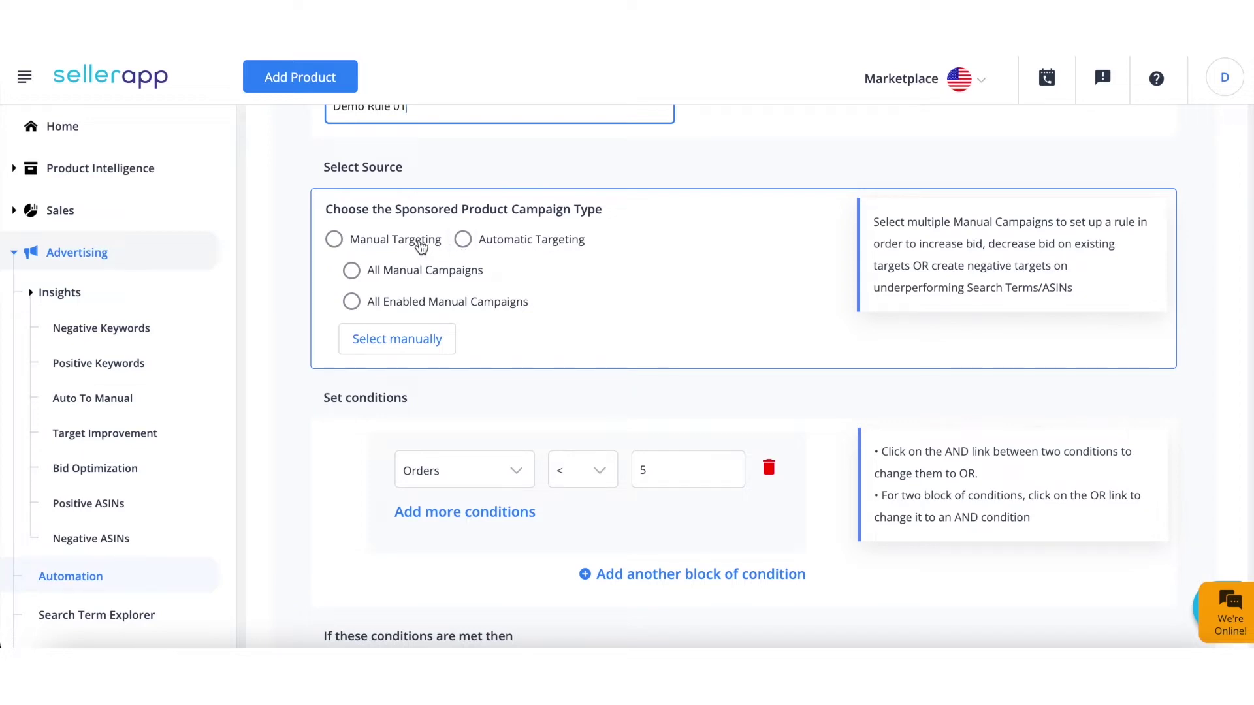
pyautogui.scroll(-1, 539, 243)
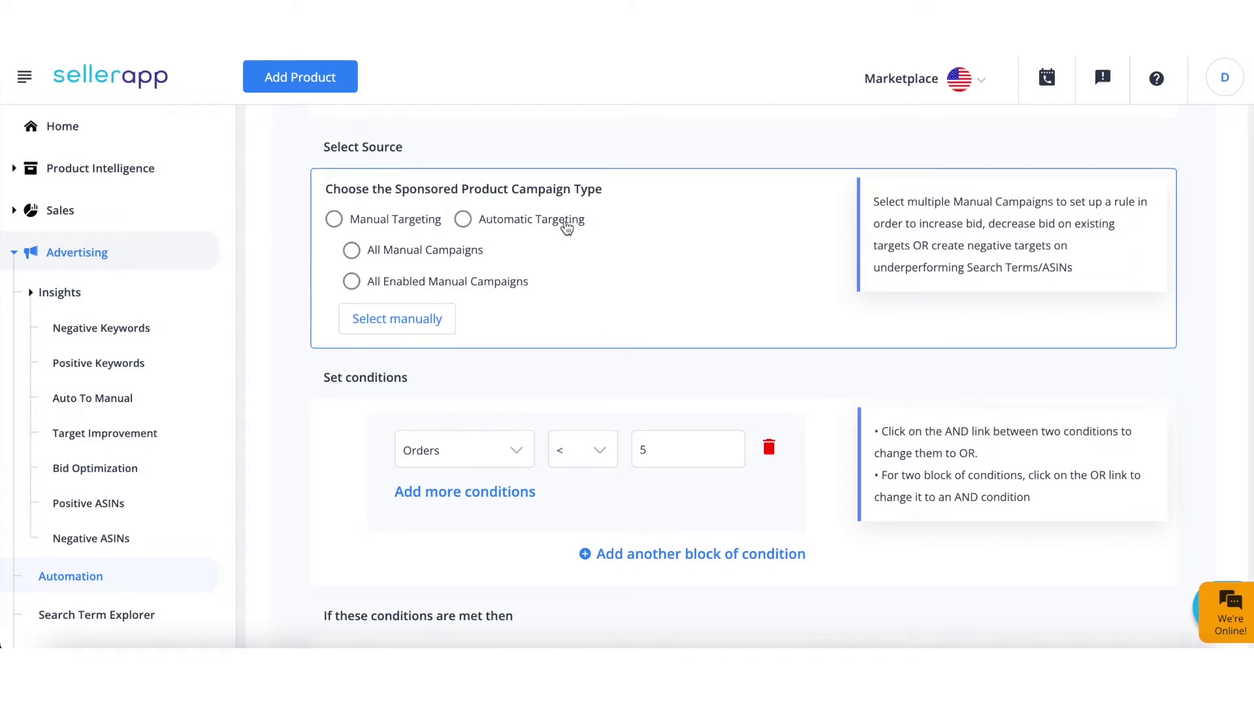
pyautogui.scroll(-3, 566, 227)
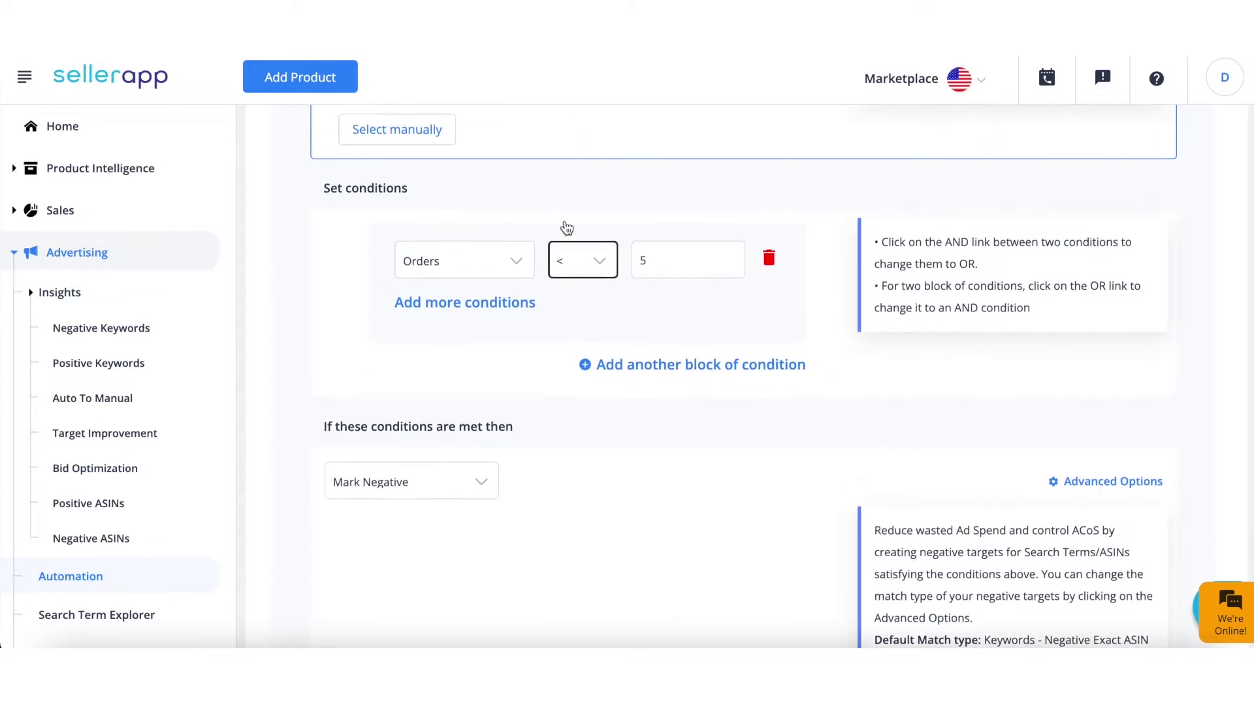
pyautogui.scroll(2, 567, 226)
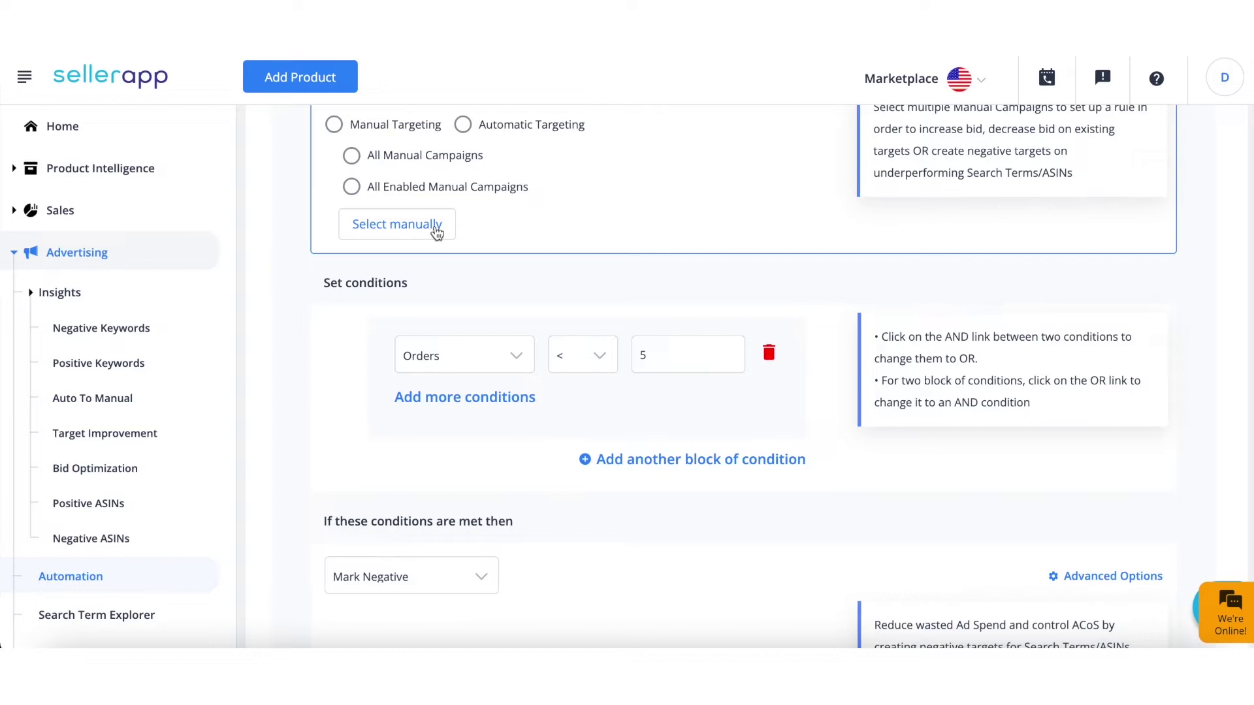
# Target All Enabled Manual Campaigns, cancelling the manual campaign picker
pyautogui.click(433, 191)
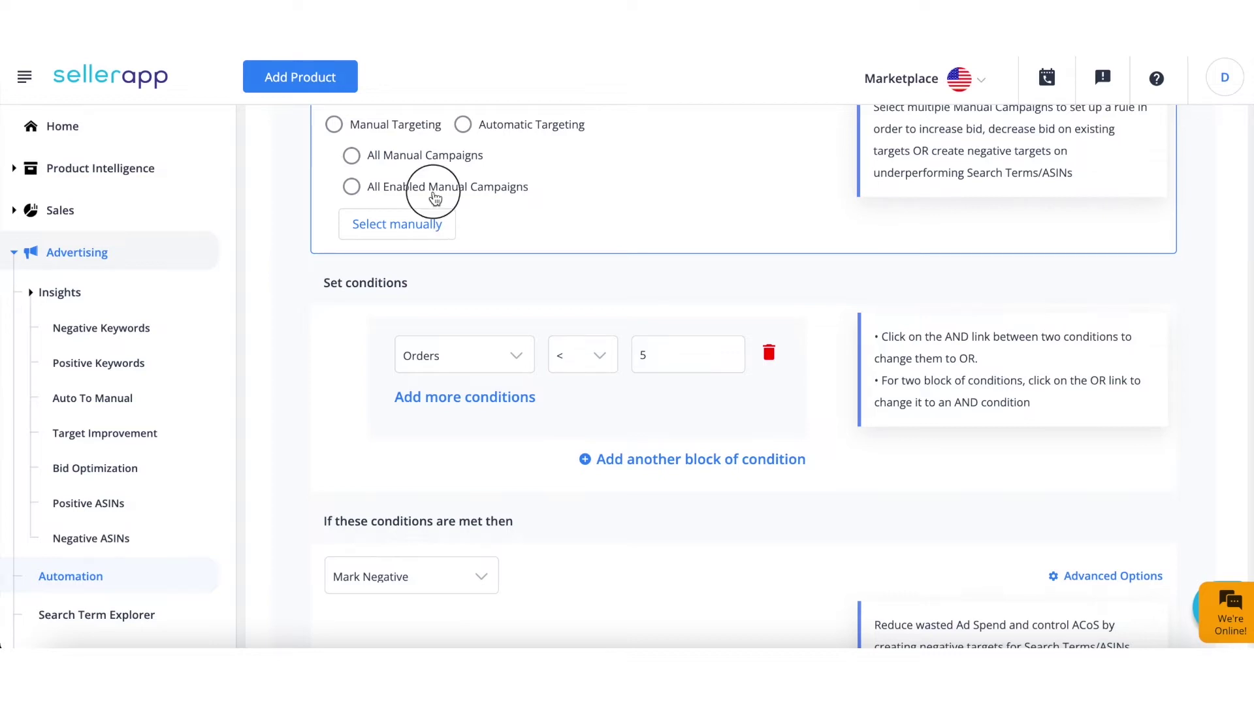
pyautogui.click(436, 226)
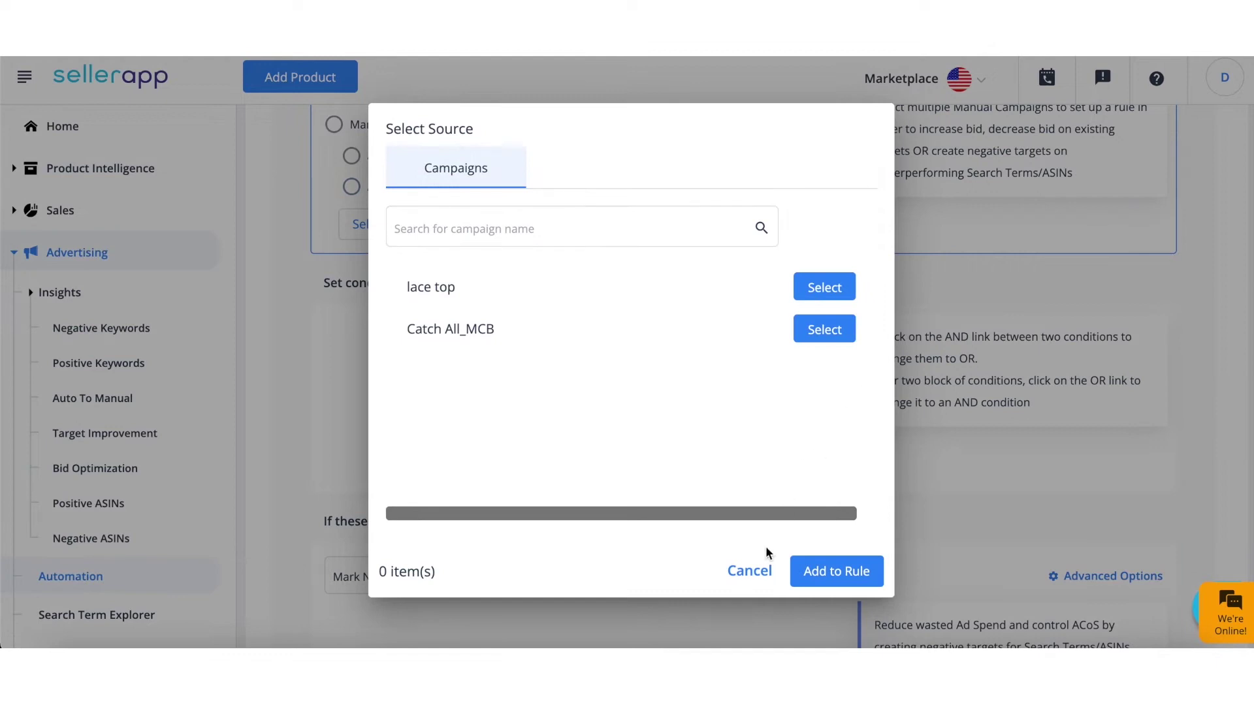
pyautogui.click(749, 571)
pyautogui.scroll(-3, 578, 231)
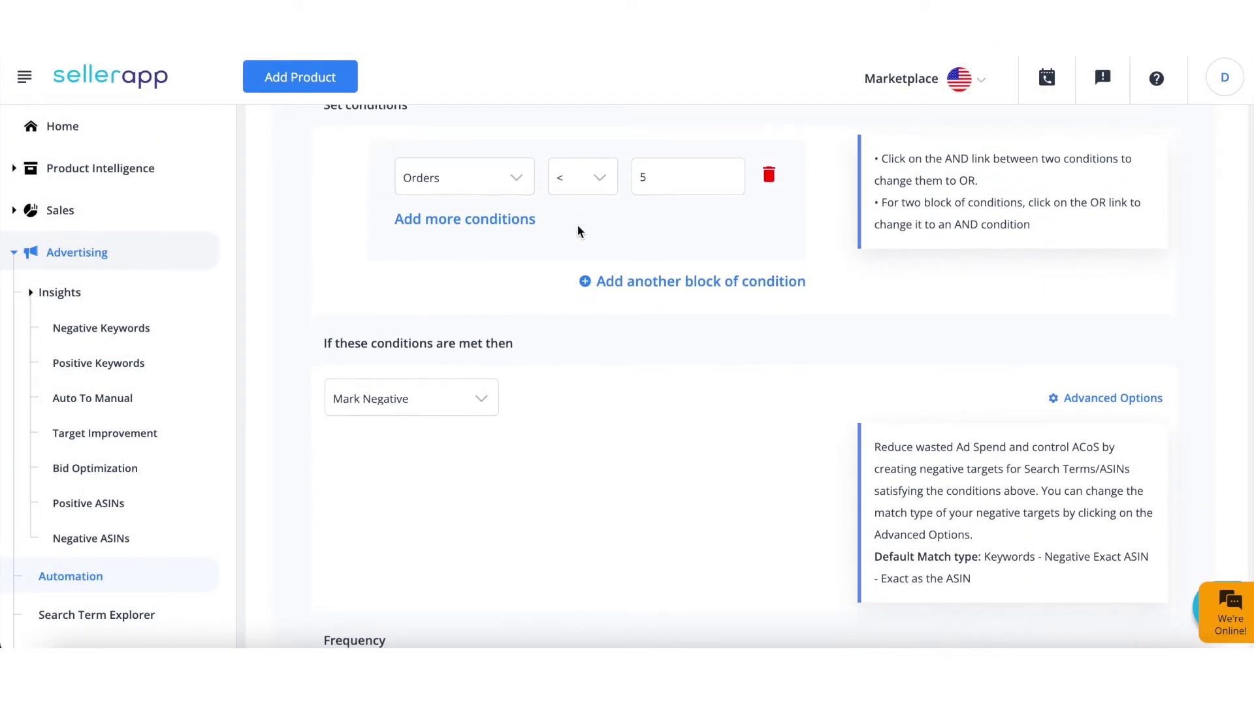
# Keep the first condition as Orders < 5
pyautogui.click(512, 190)
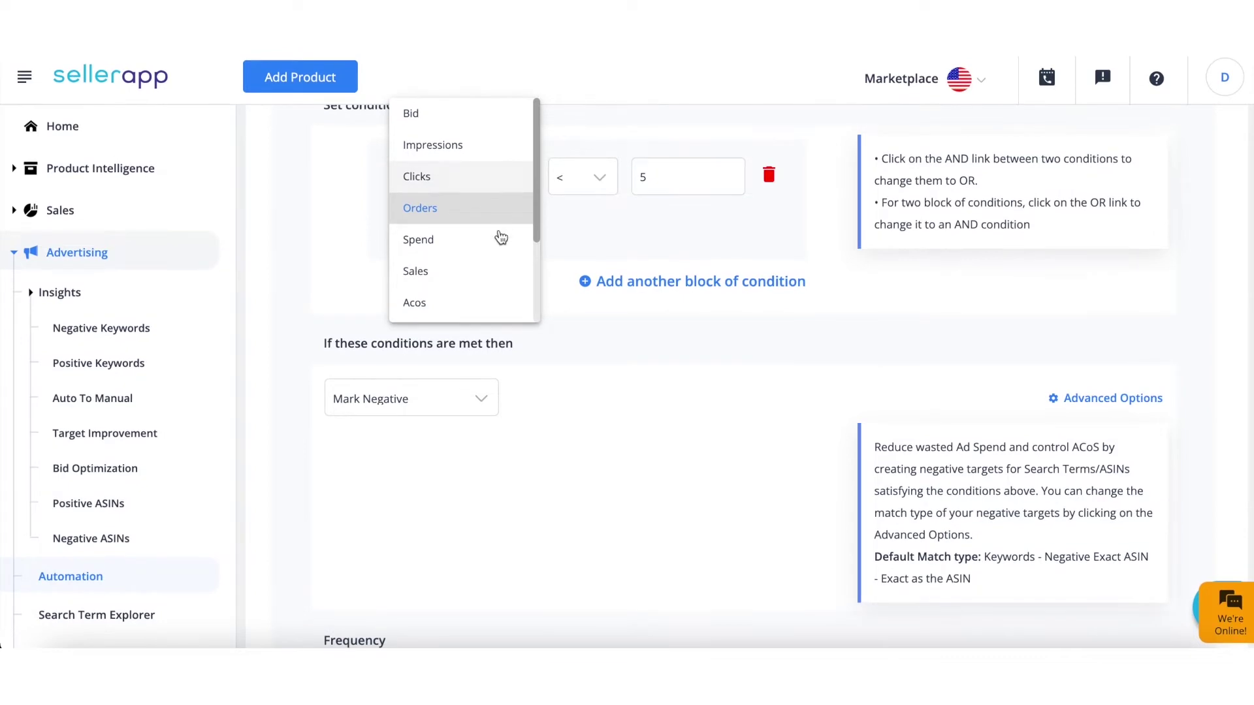
pyautogui.scroll(-3, 499, 240)
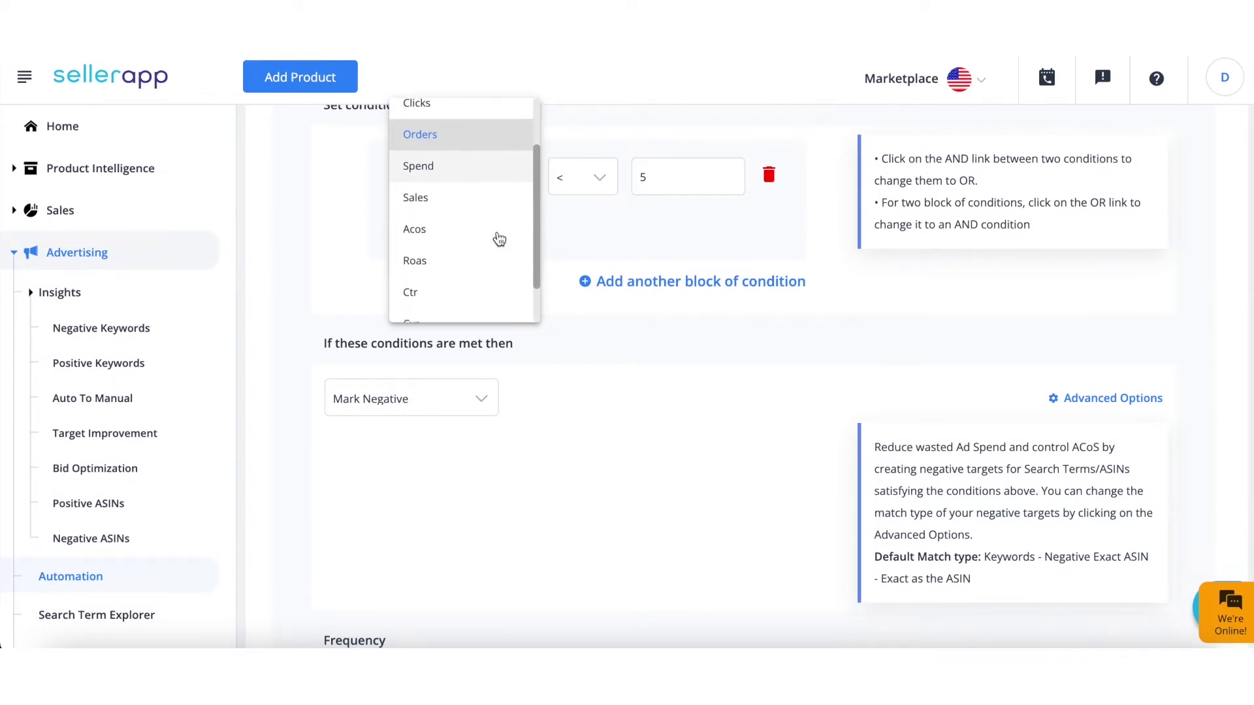
pyautogui.scroll(-1, 499, 240)
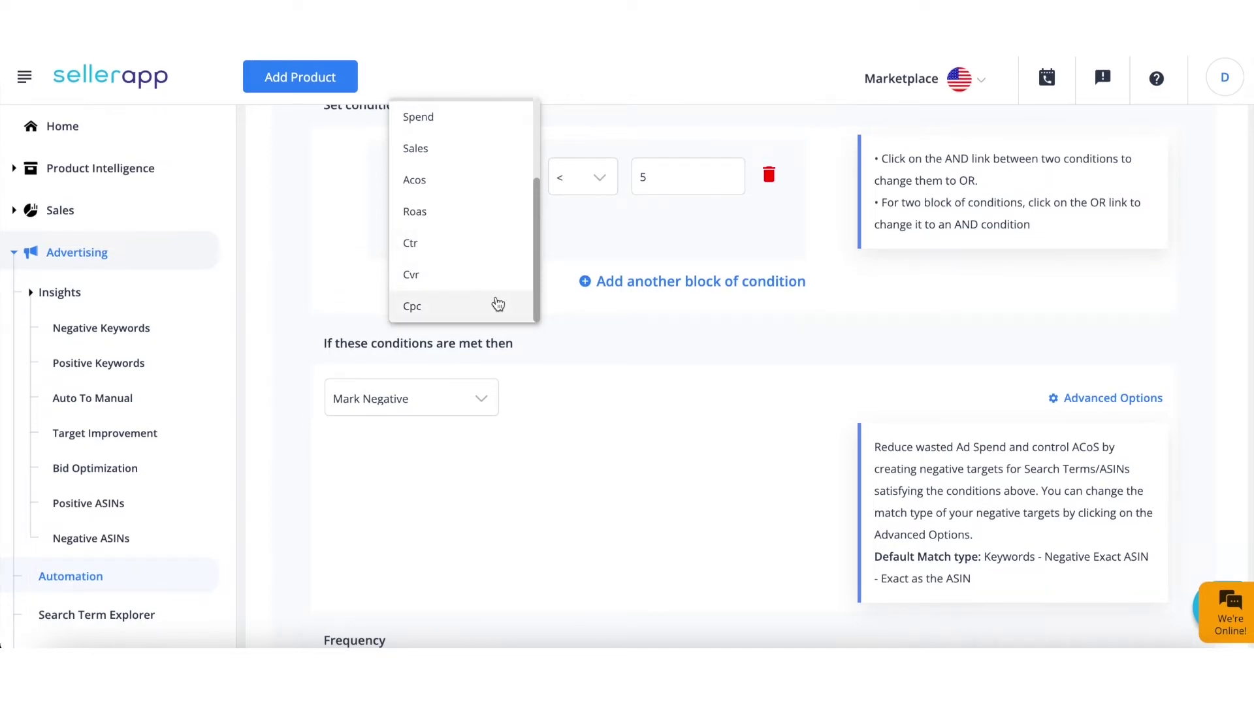
pyautogui.click(590, 244)
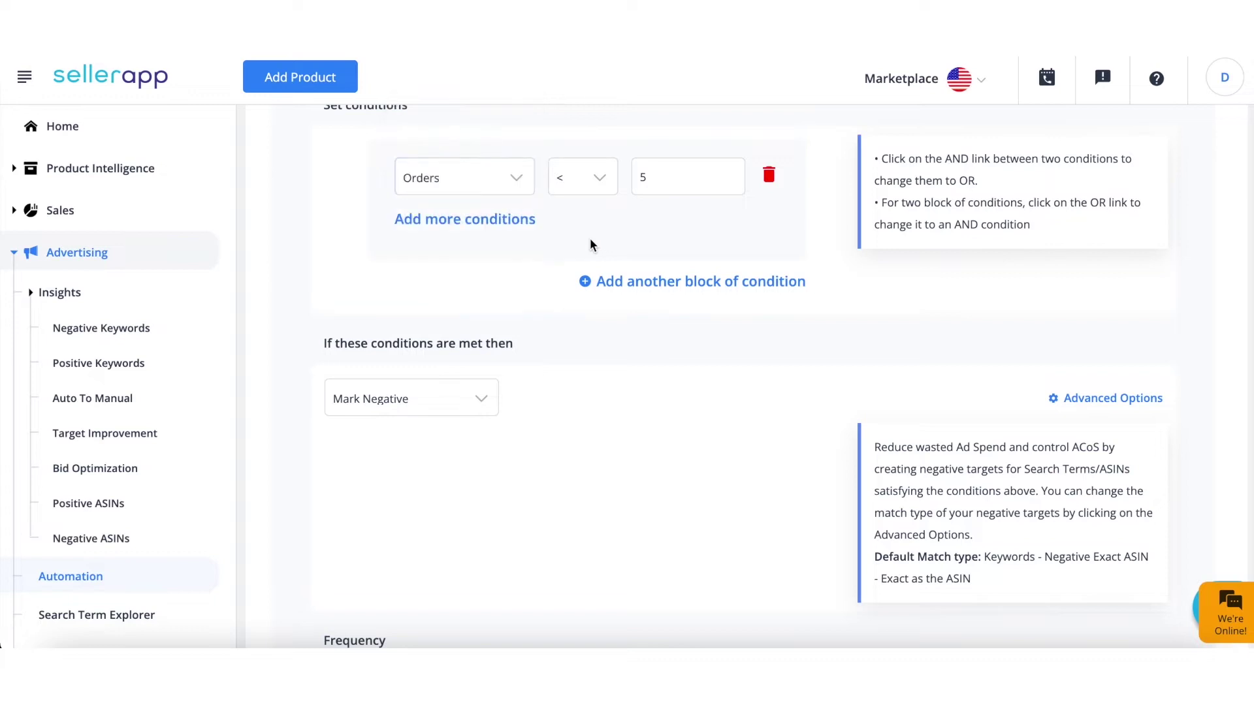
pyautogui.click(596, 185)
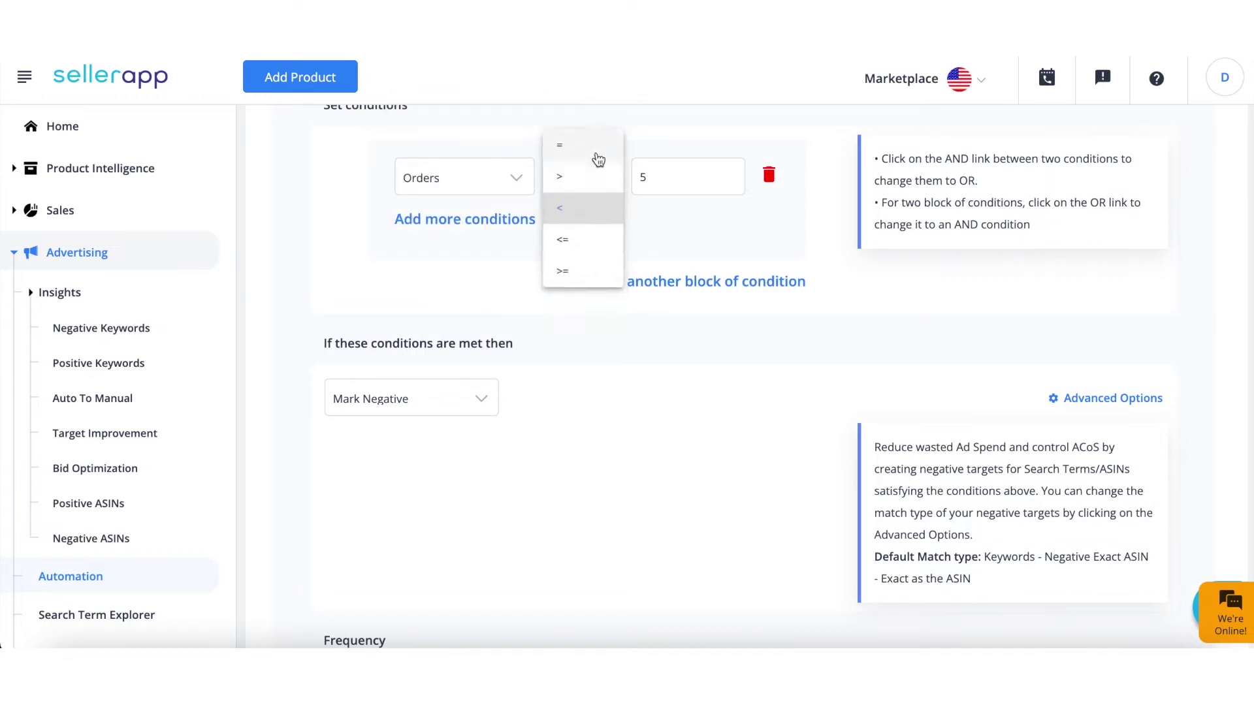
pyautogui.click(646, 243)
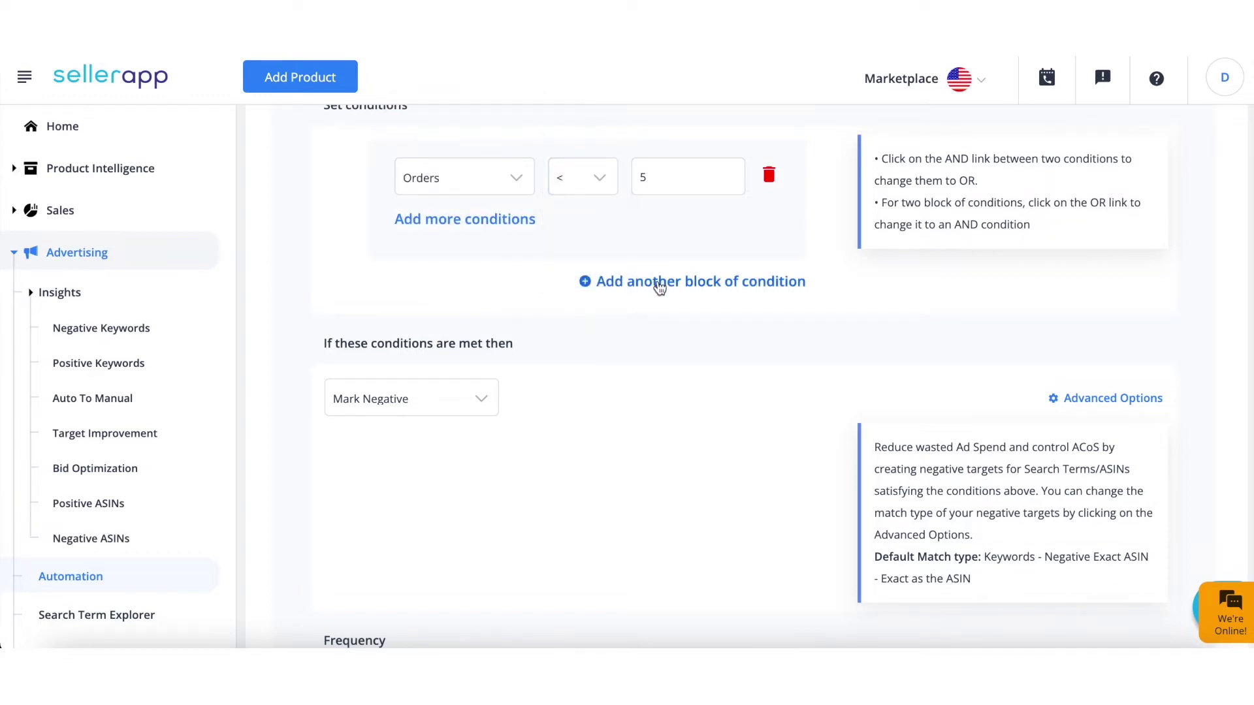
# Add an OR block with Acos < 20.0% AND Orders < 5
pyautogui.click(659, 285)
pyautogui.scroll(1, 657, 281)
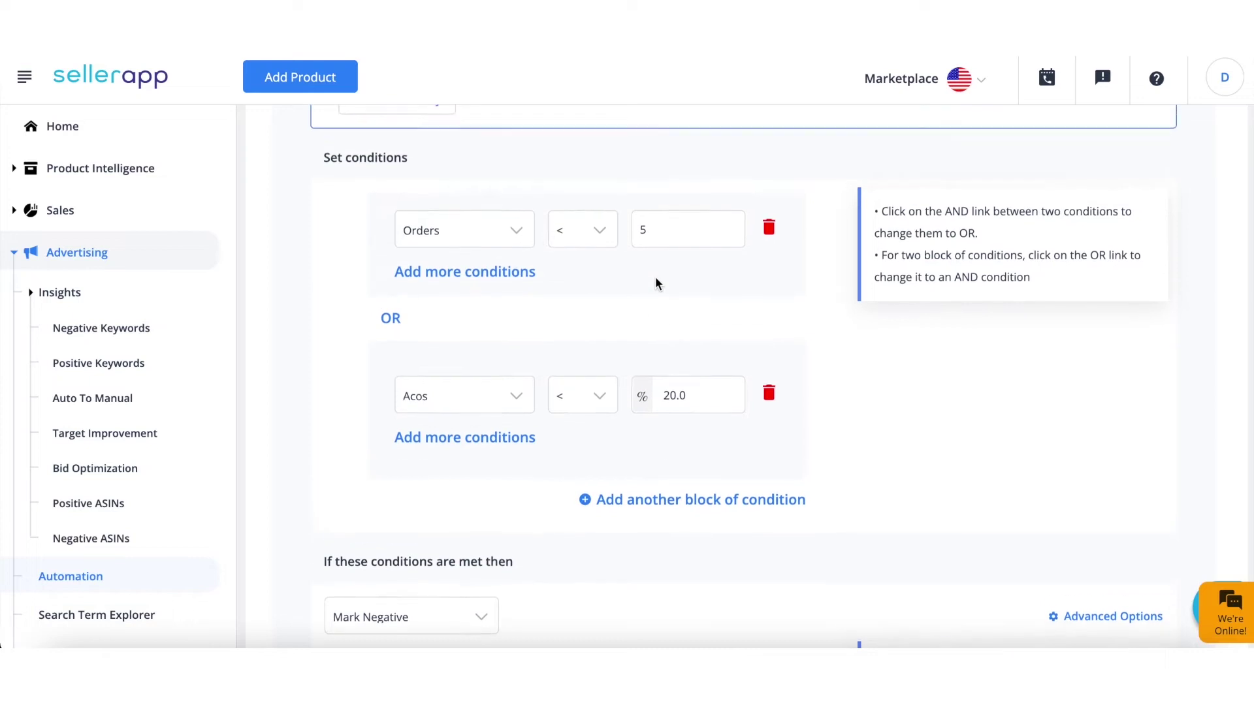
pyautogui.scroll(-1, 655, 279)
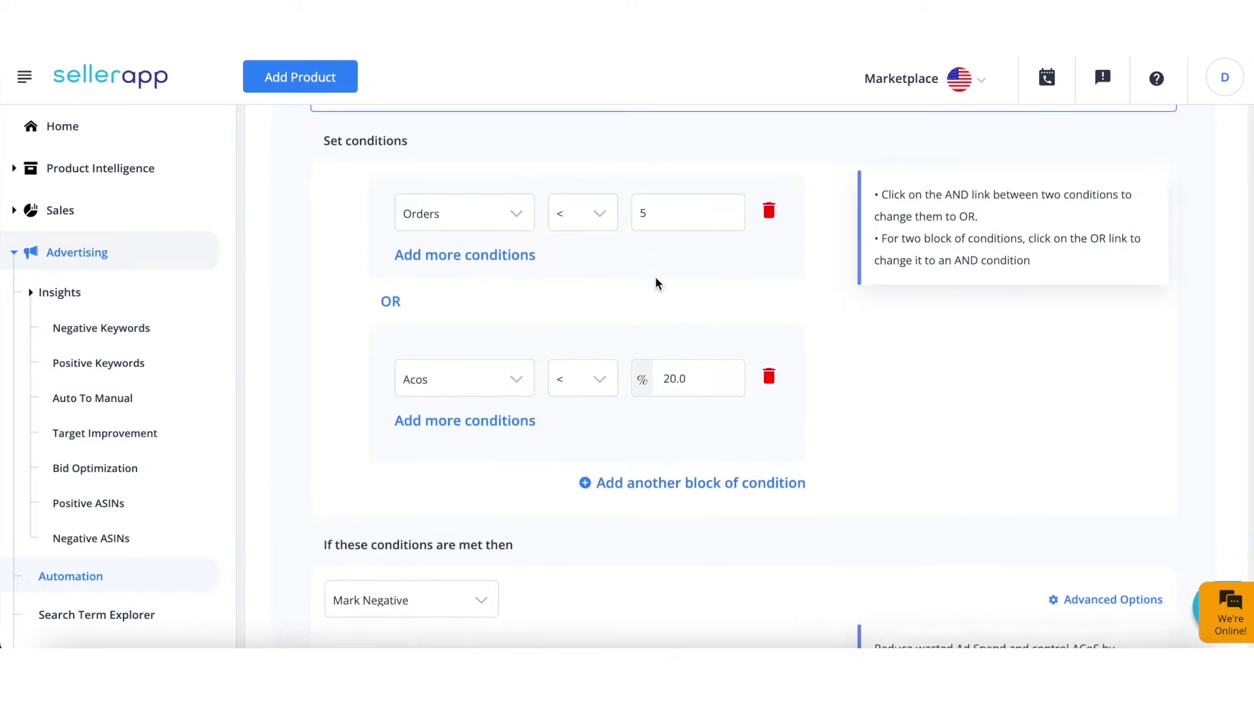
pyautogui.scroll(1, 656, 283)
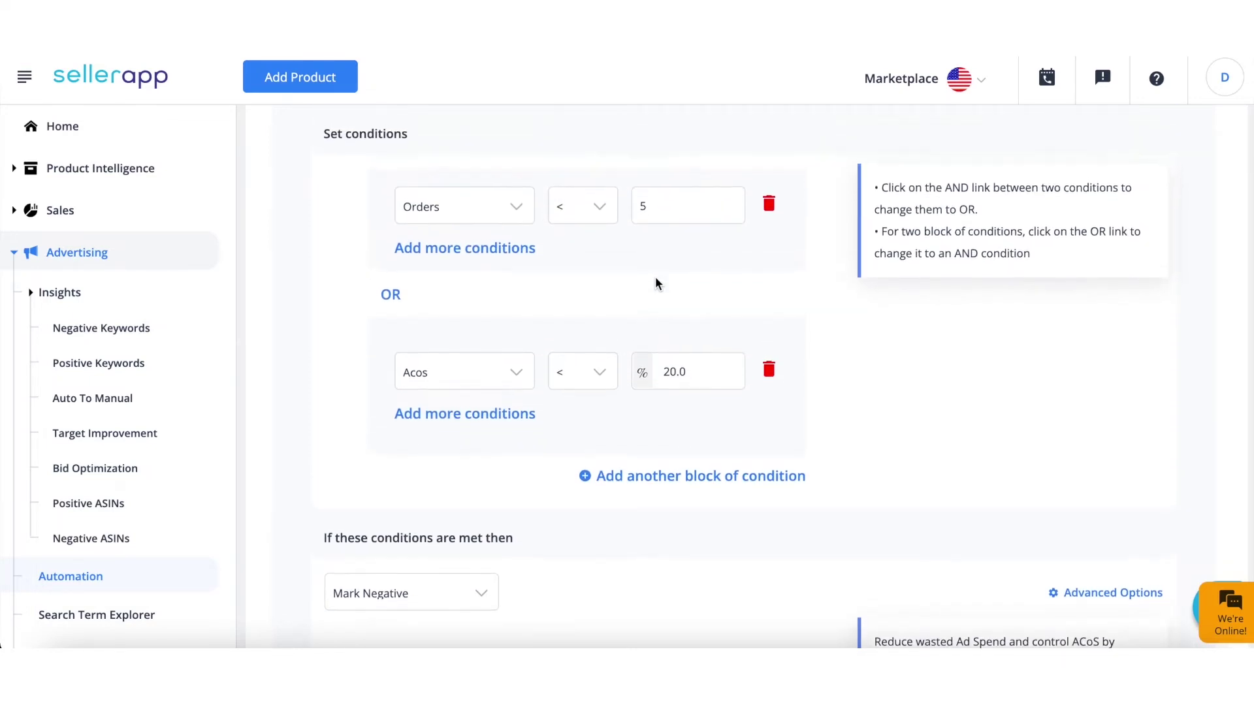
pyautogui.click(520, 444)
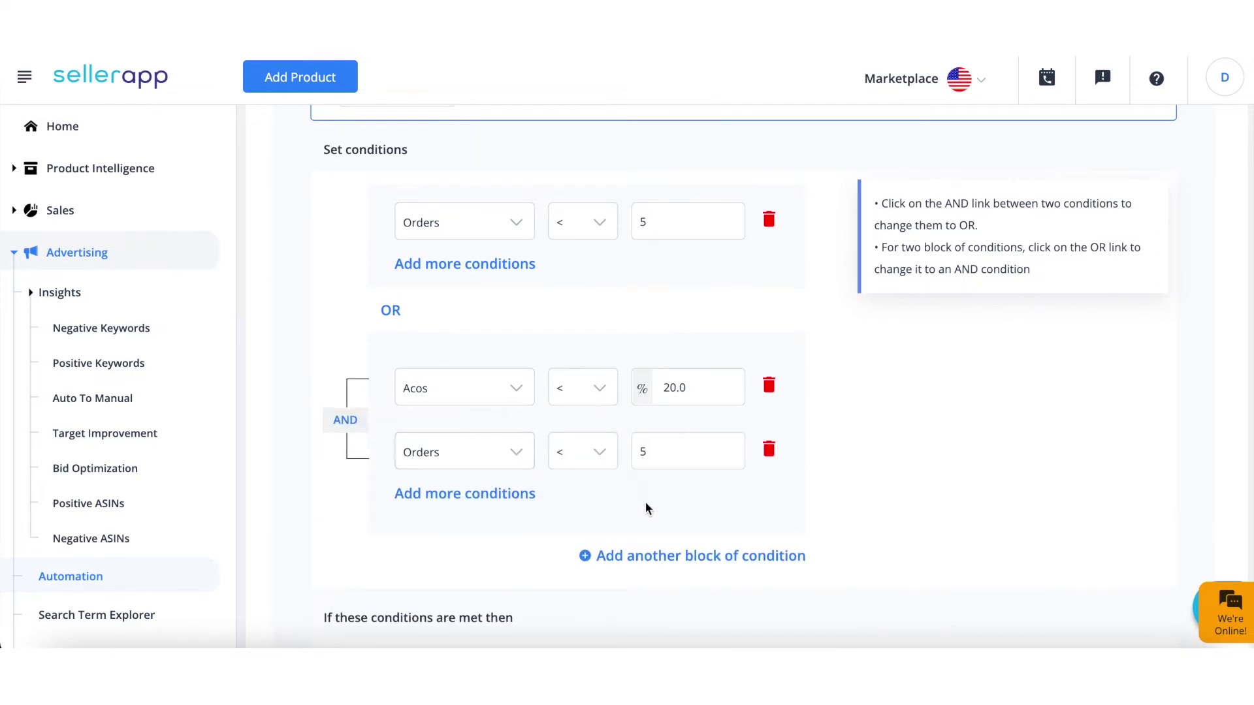
pyautogui.click(346, 421)
pyautogui.scroll(-8, 498, 411)
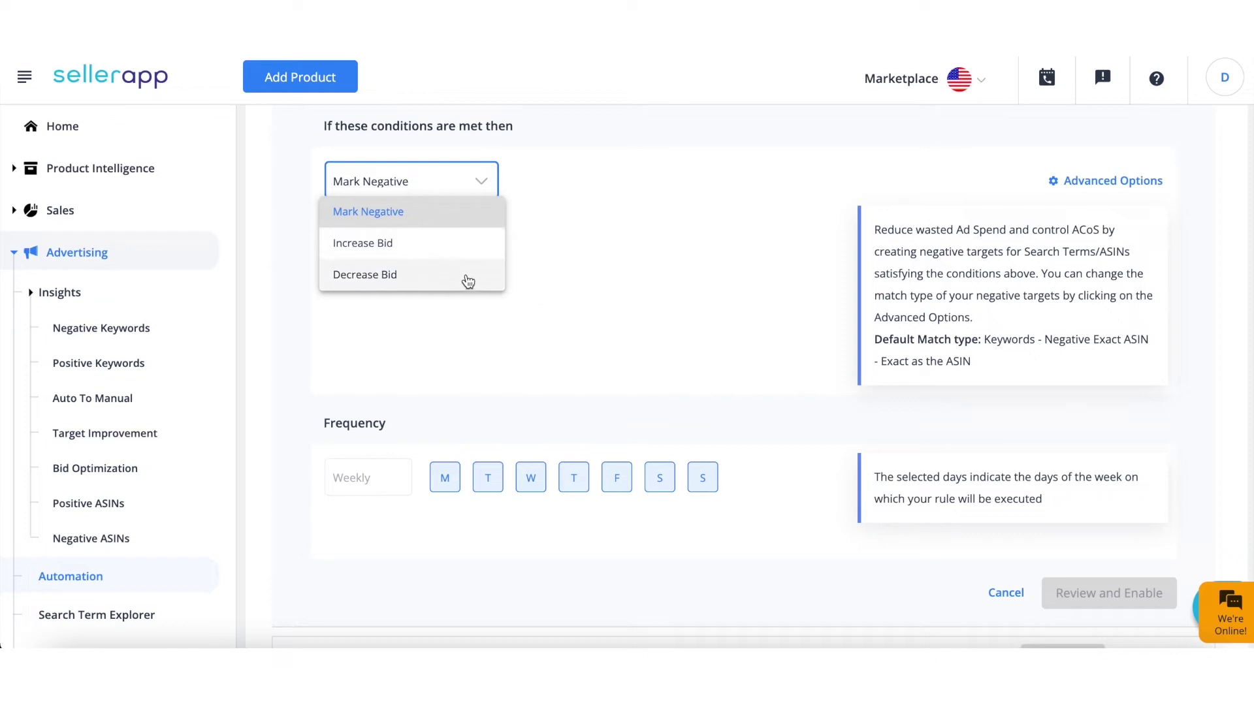
# Keep the Mark Negative action and set the run days to Monday–Thursday only
pyautogui.click(545, 183)
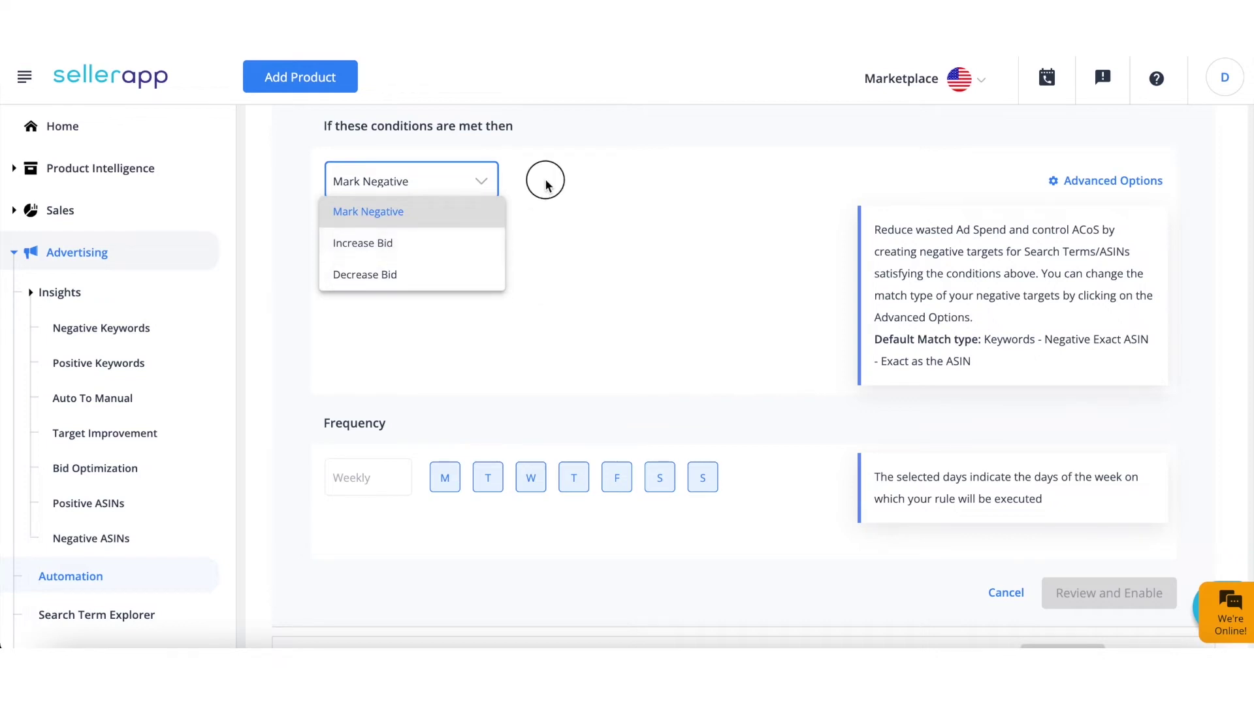
pyautogui.scroll(-3, 545, 184)
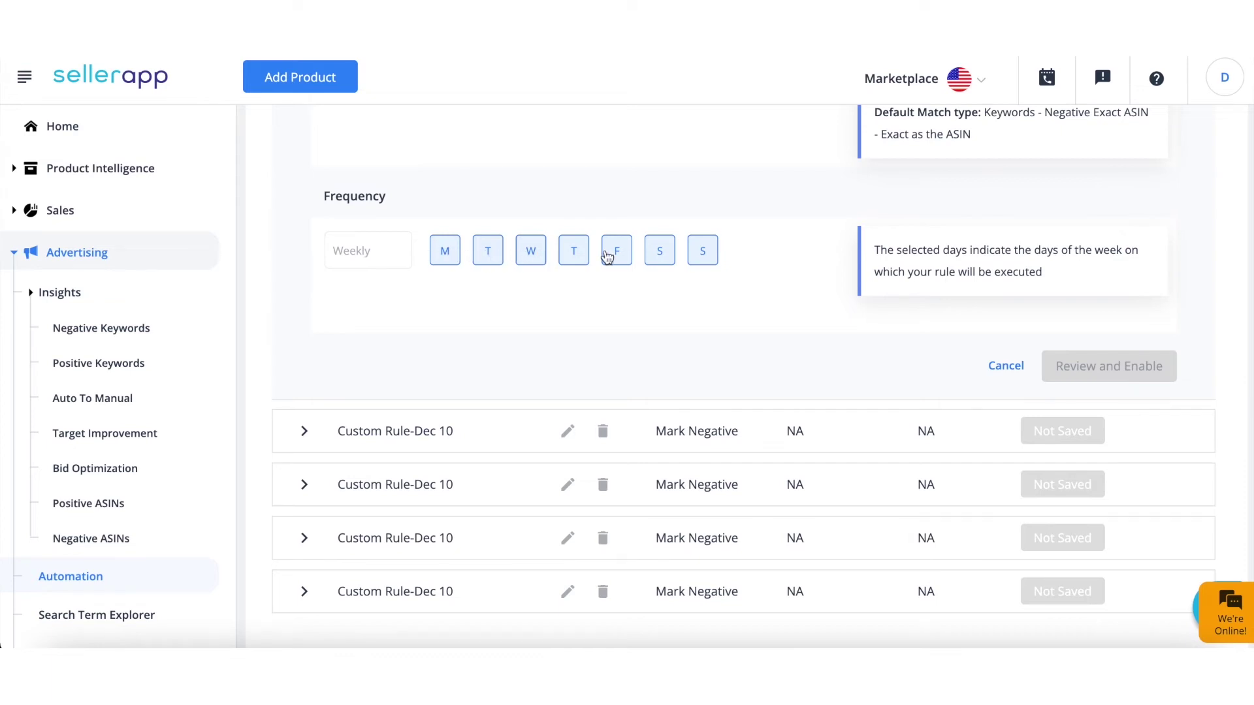
pyautogui.click(446, 254)
pyautogui.click(487, 255)
pyautogui.click(533, 257)
pyautogui.click(563, 257)
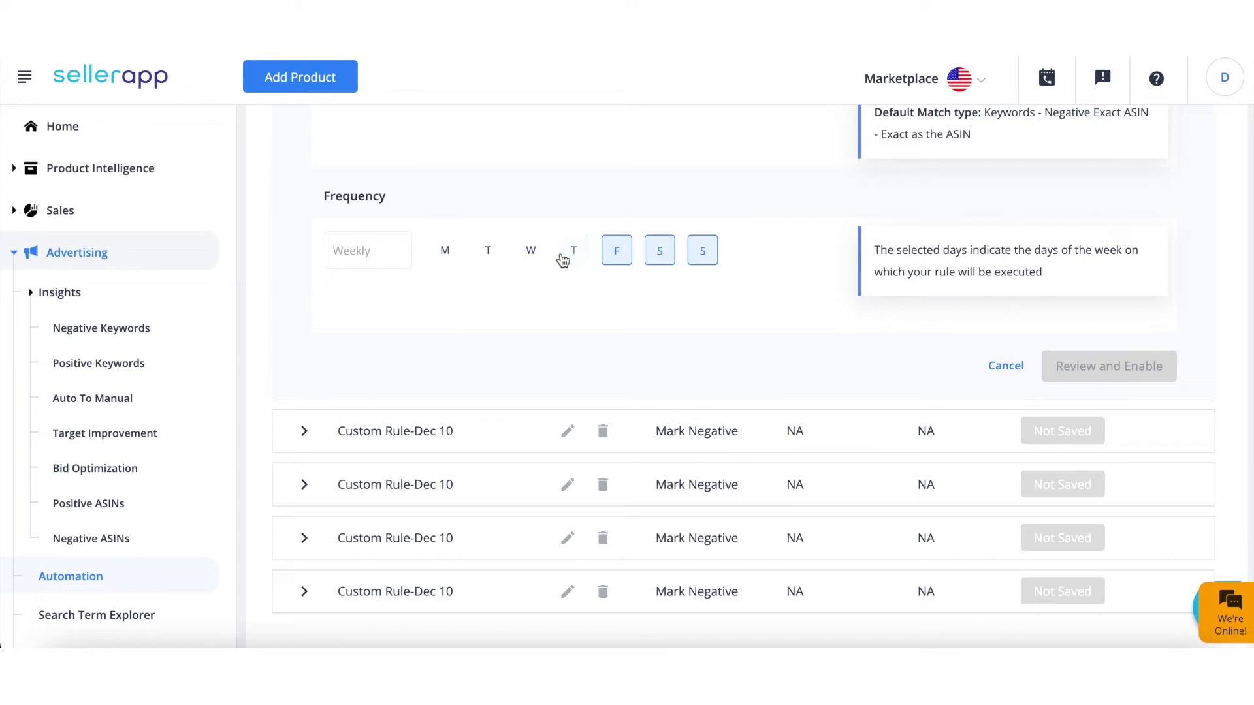
pyautogui.click(625, 261)
pyautogui.click(658, 258)
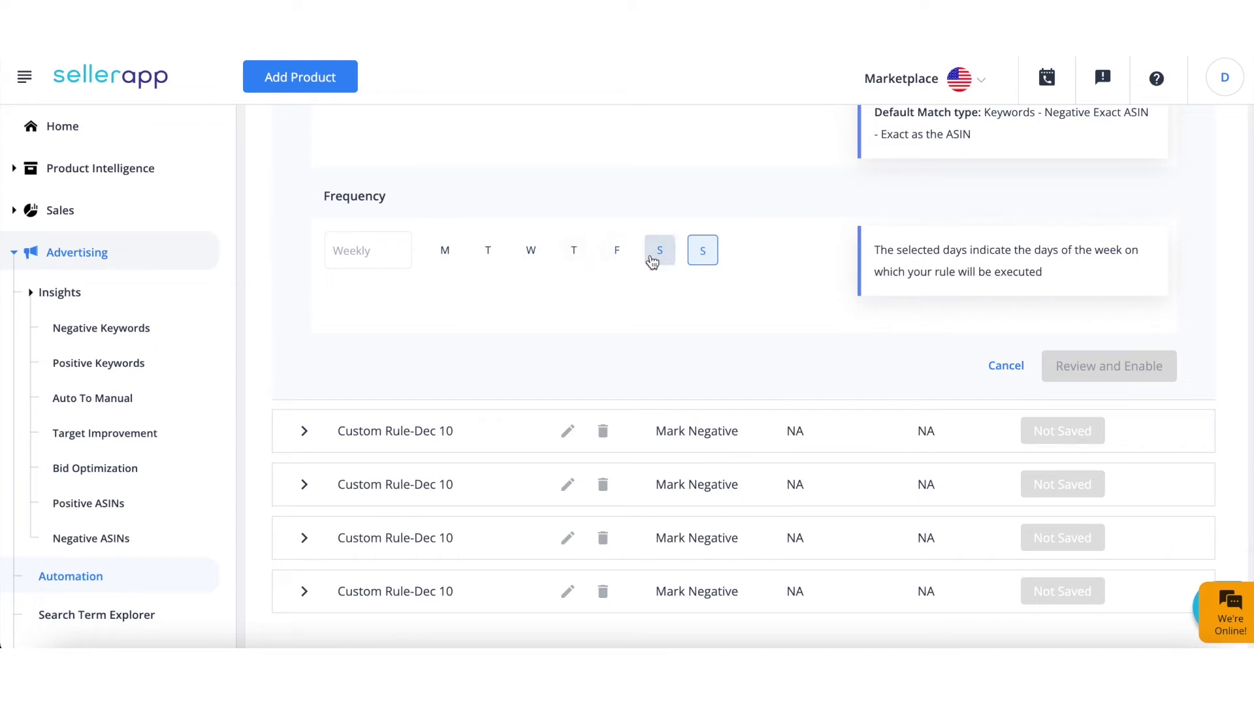
pyautogui.click(700, 256)
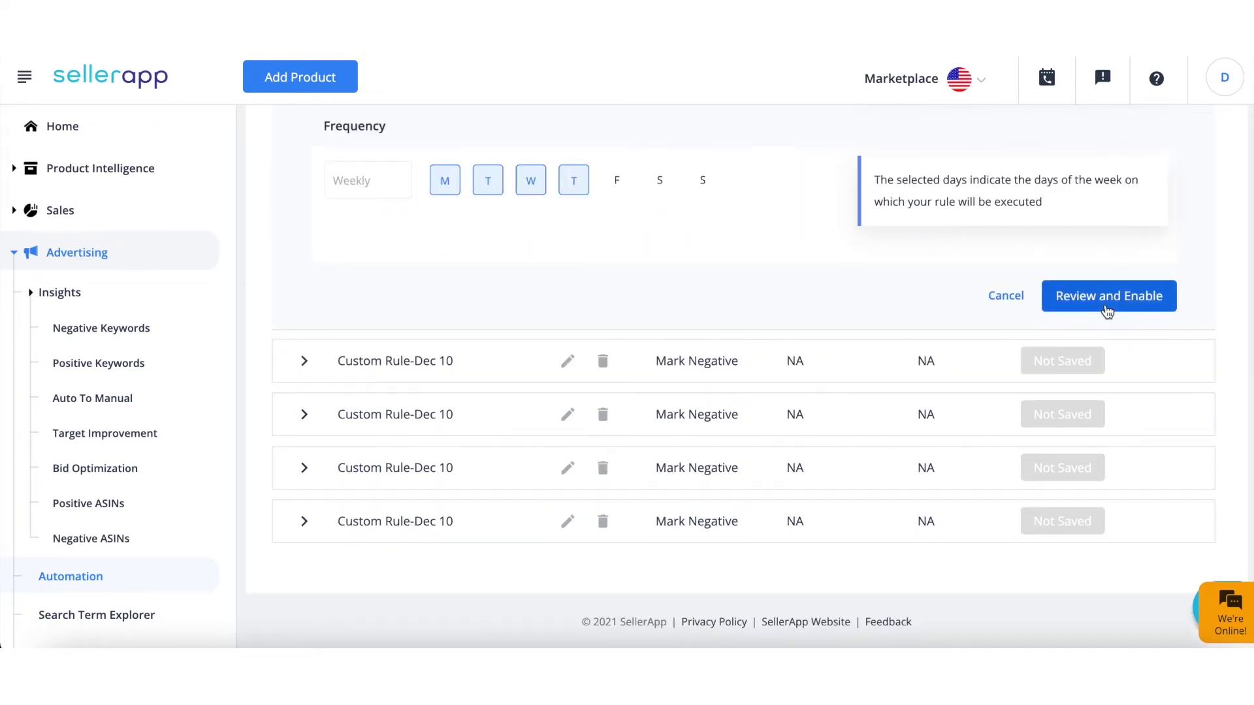
# Check the Demo Rule 01 preview ($4 bid increase, M T W T) and enable it
pyautogui.click(1107, 311)
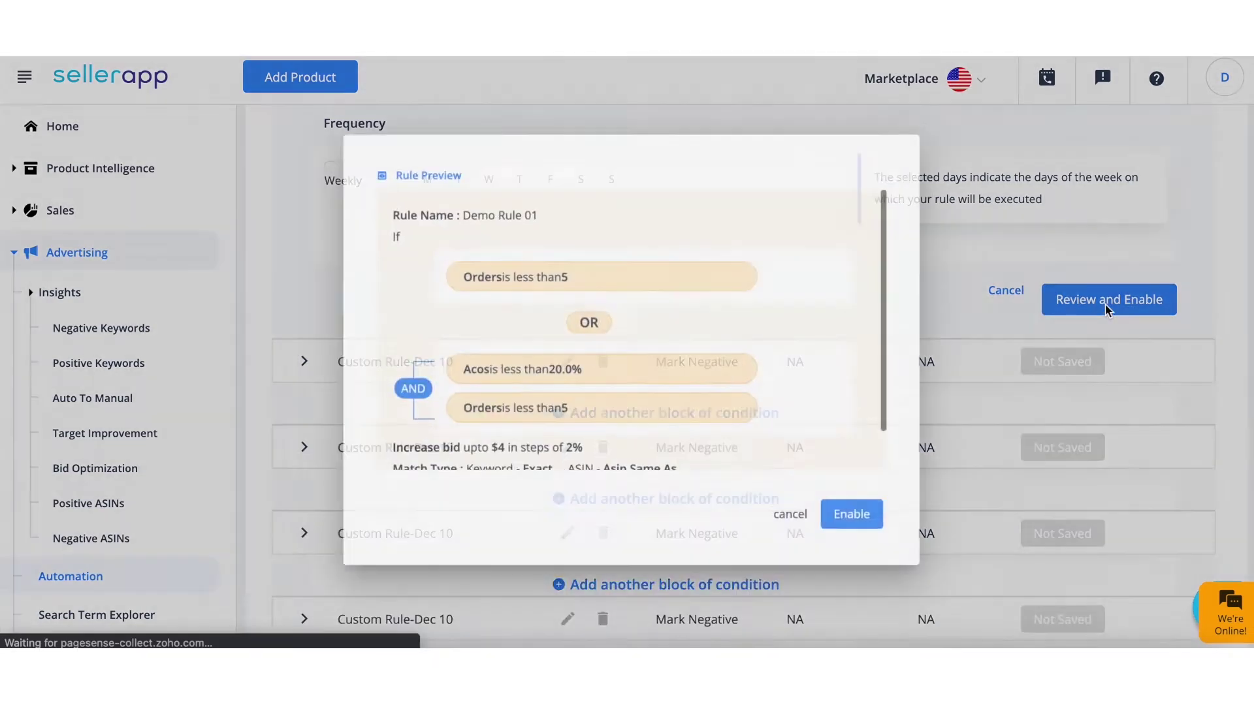
pyautogui.scroll(-2, 651, 312)
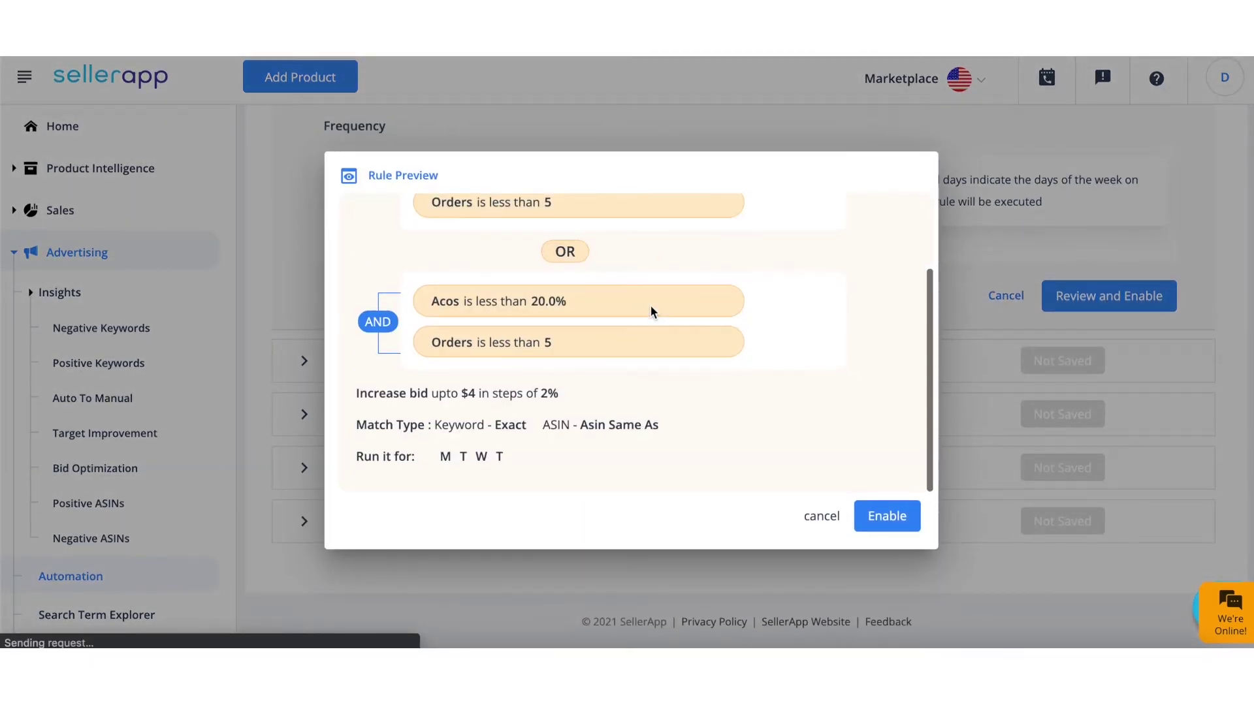
pyautogui.click(888, 520)
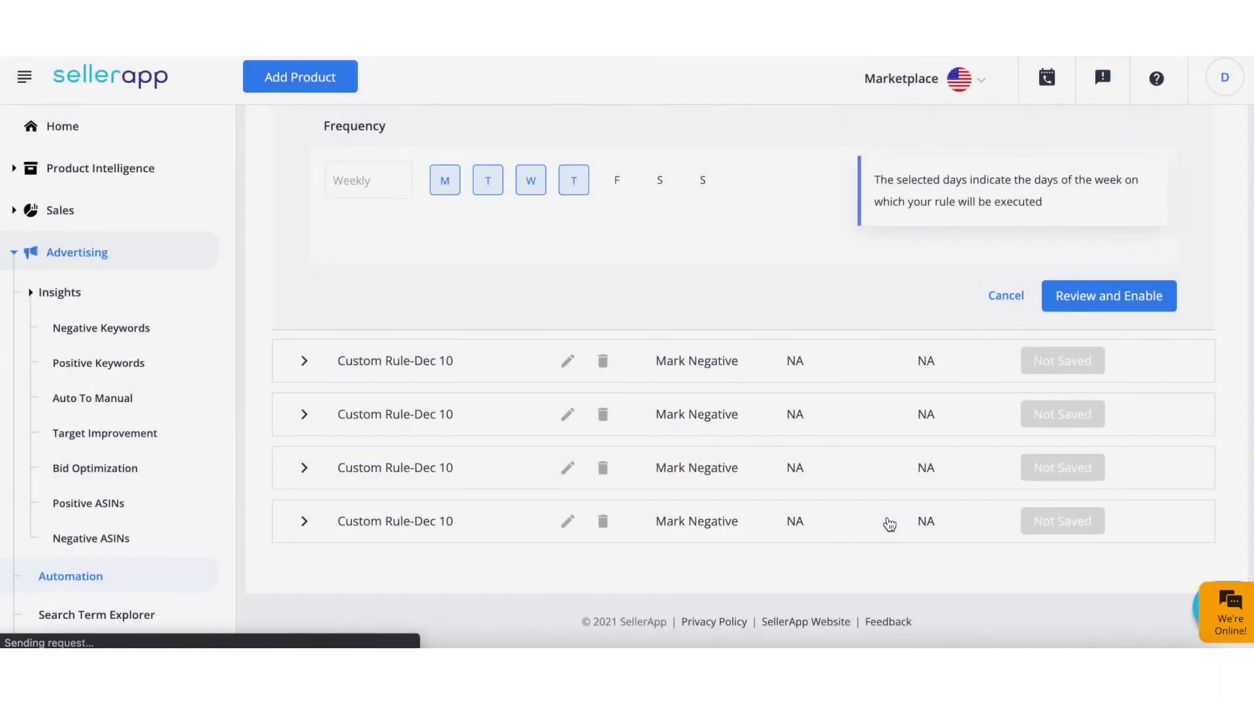